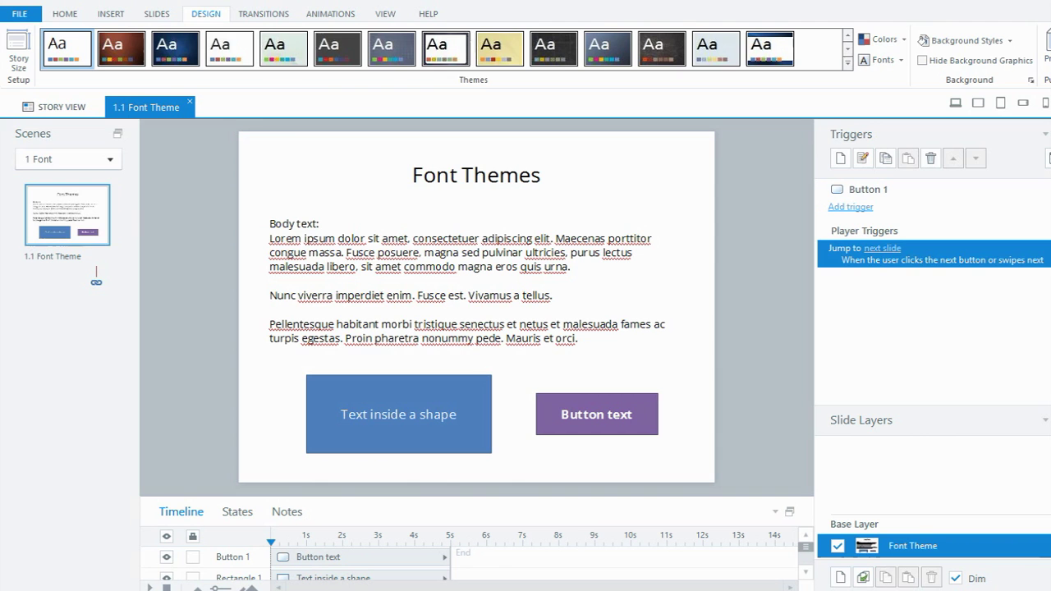
Browse the custom and built-in theme fonts available for the slide, previewing how they affect its text.
click(205, 20)
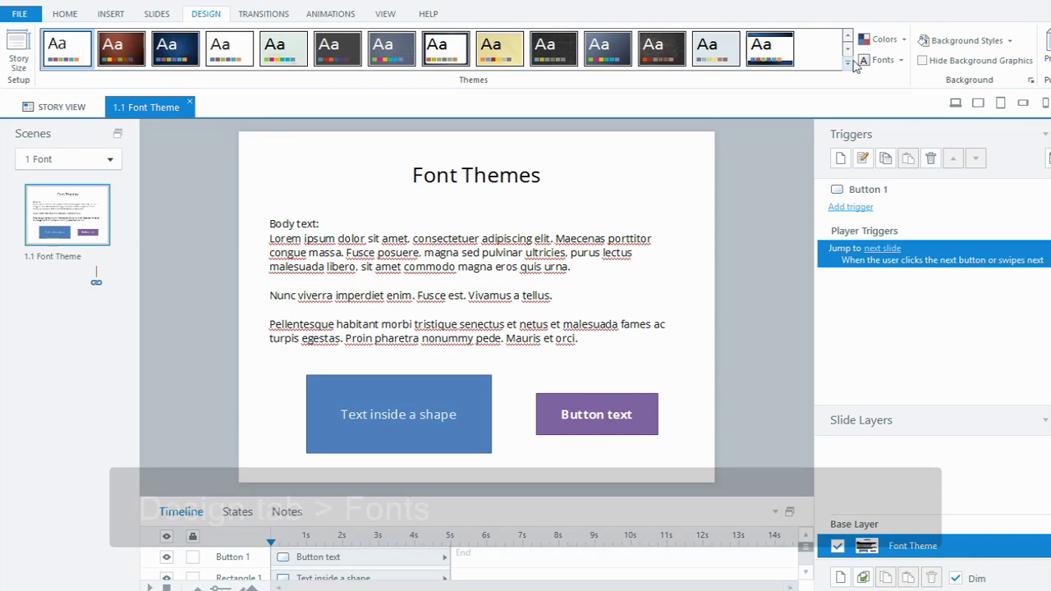
click(884, 64)
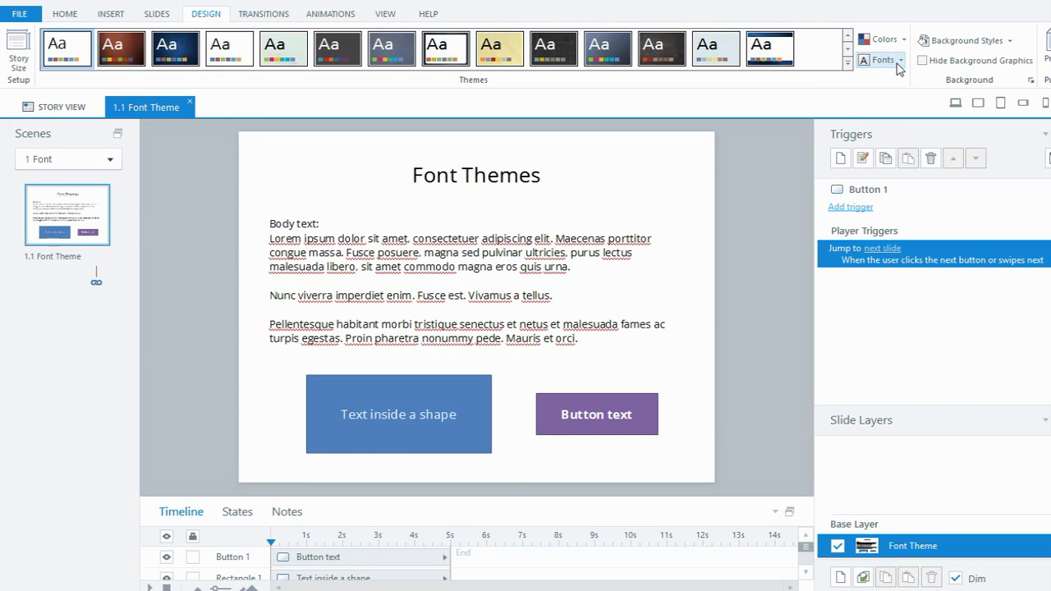
click(899, 64)
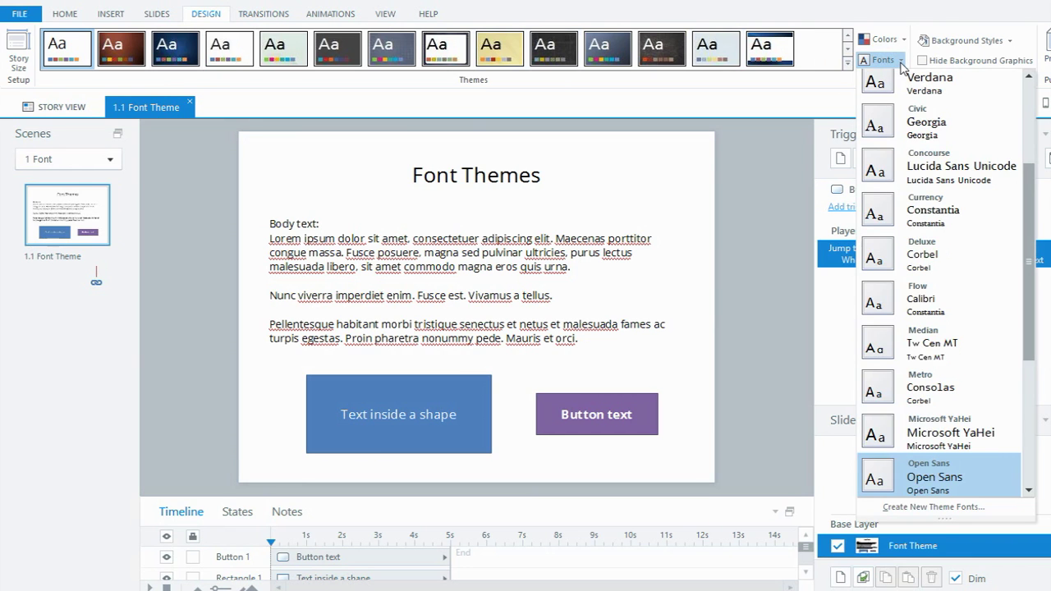
drag(1030, 215, 993, 309)
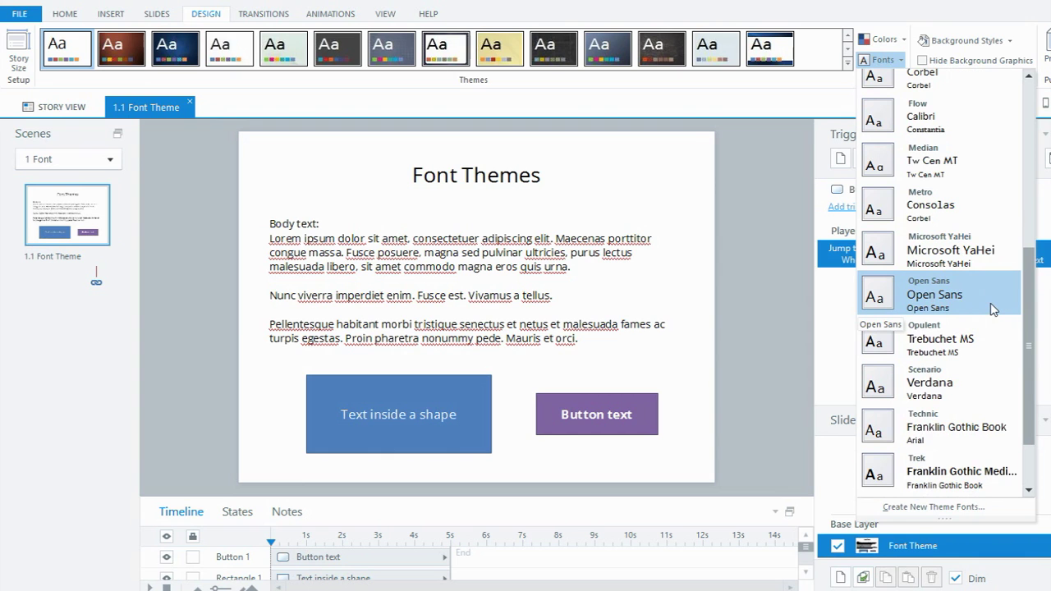
drag(1028, 315, 1030, 330)
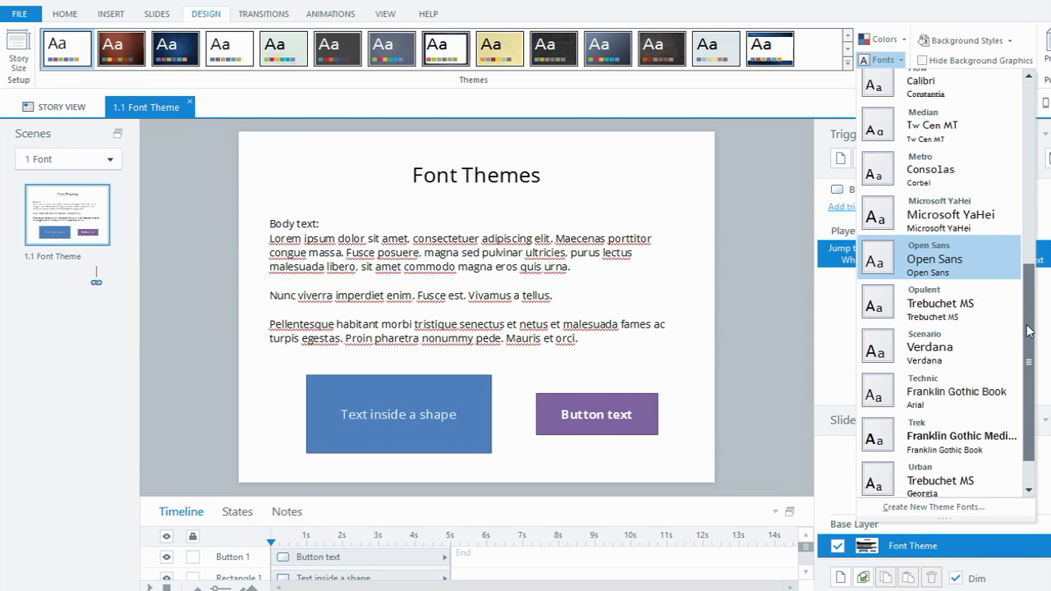
drag(1030, 330, 1025, 181)
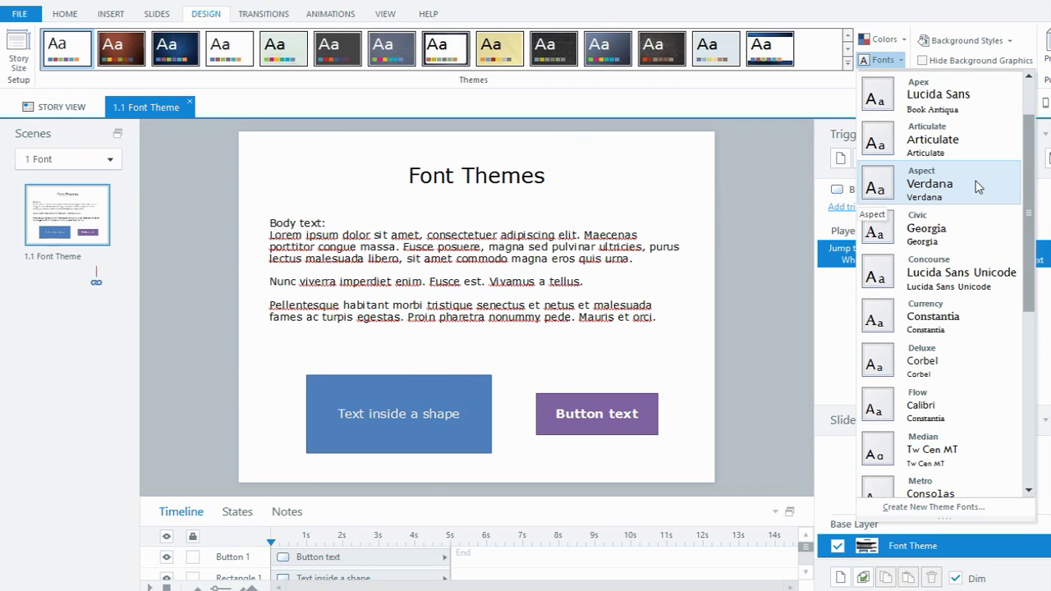
drag(1030, 199, 1034, 165)
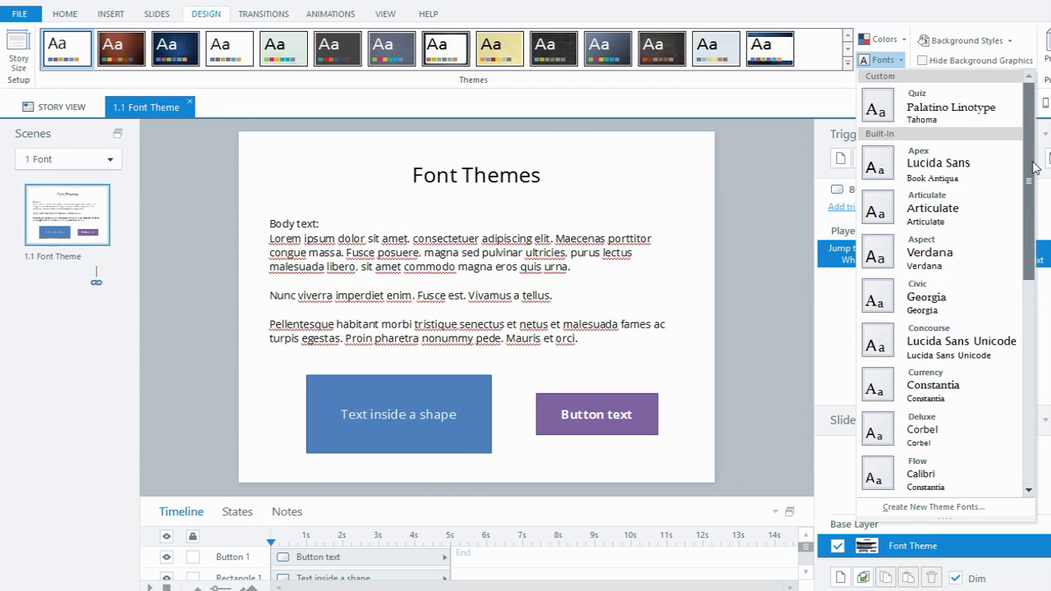
Start a new theme font set with Lato as the heading font and Roboto Slab as the body font.
click(934, 508)
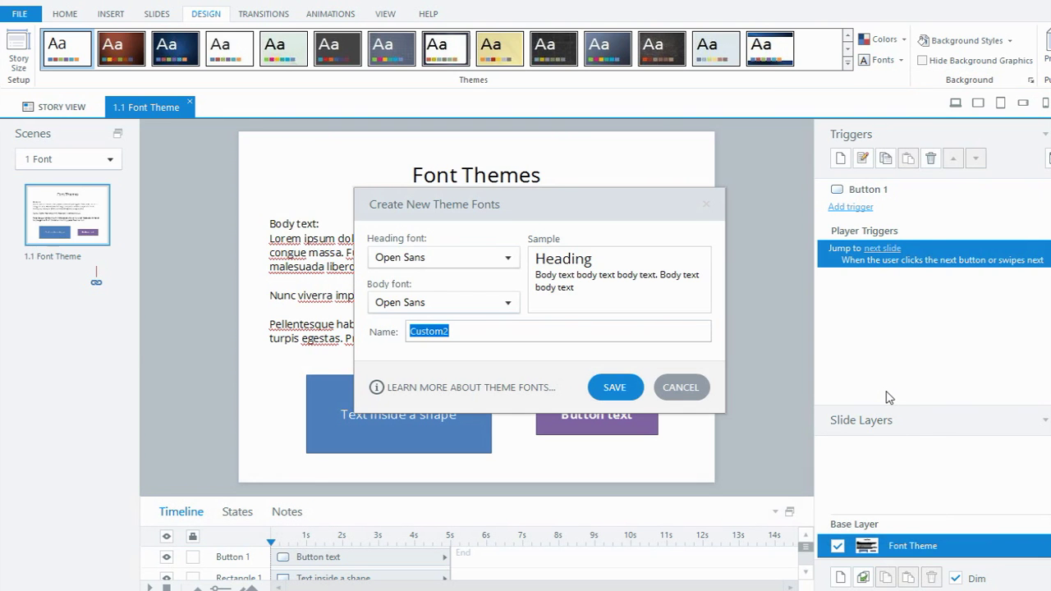
click(507, 257)
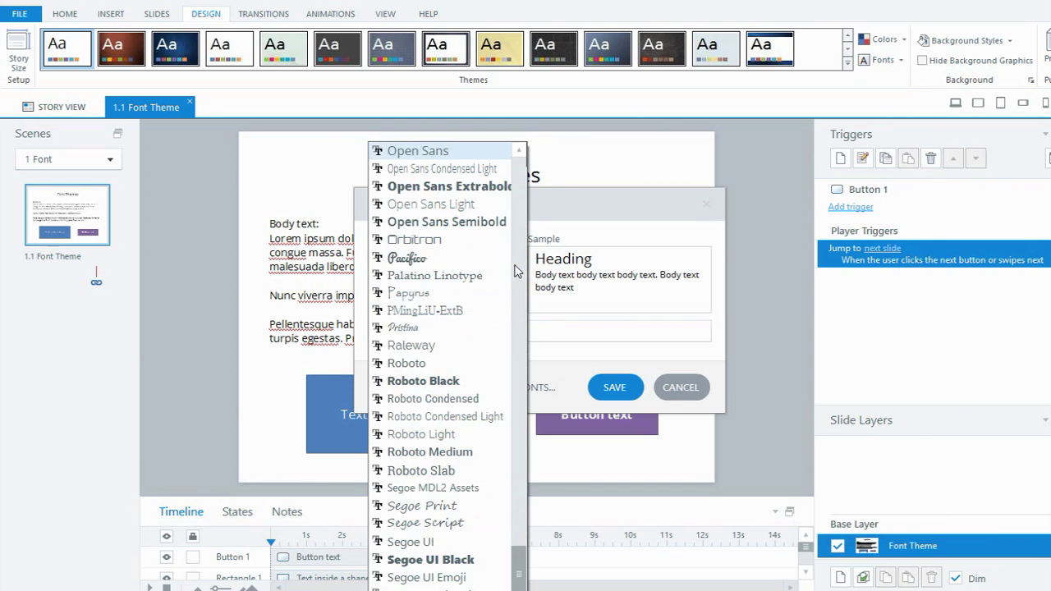
scroll(479, 380, up, 20)
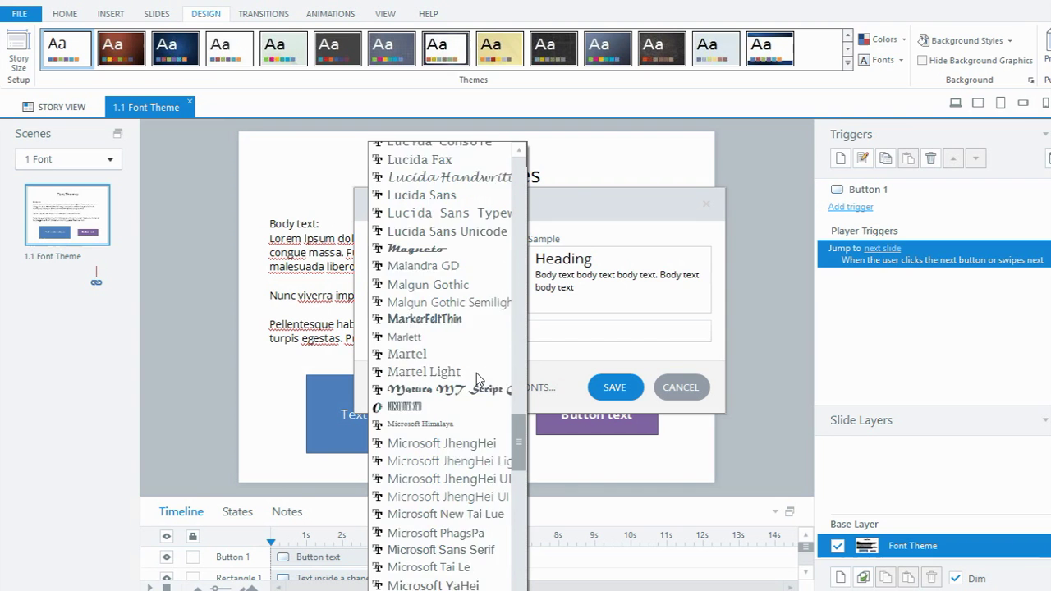
scroll(479, 380, up, 20)
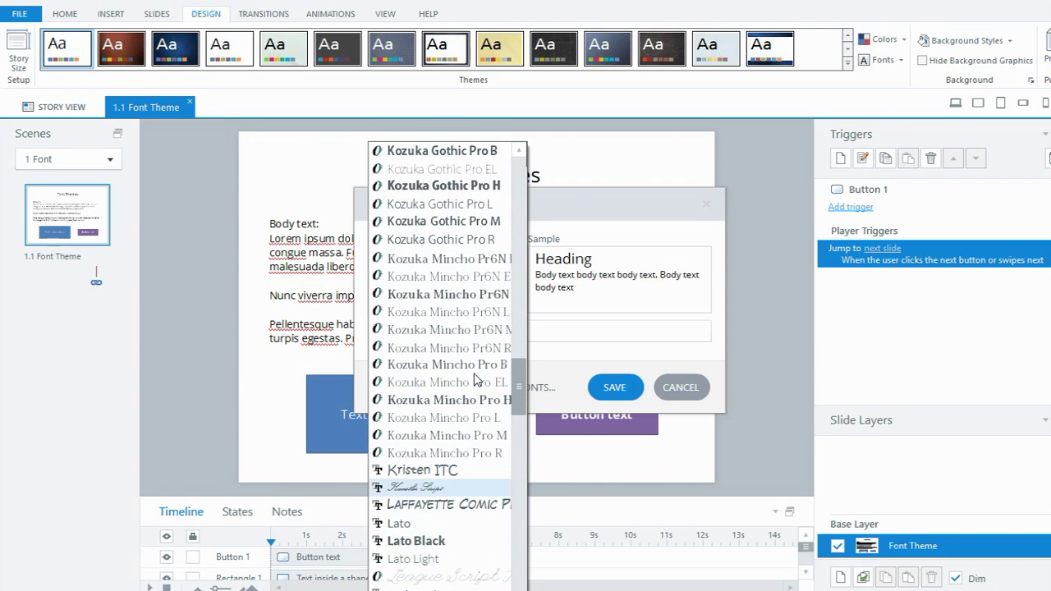
click(416, 473)
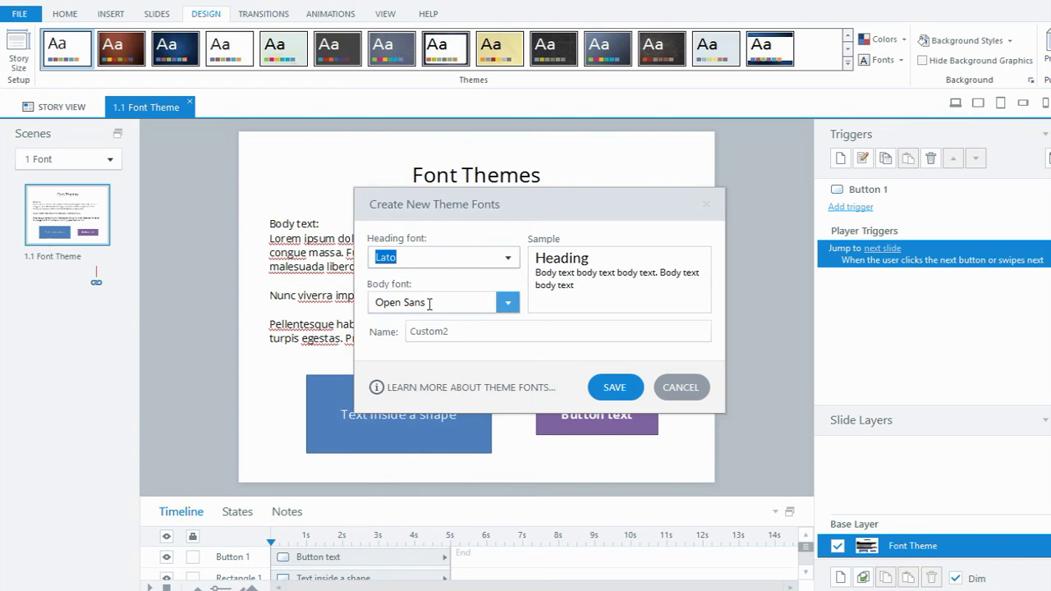
click(503, 305)
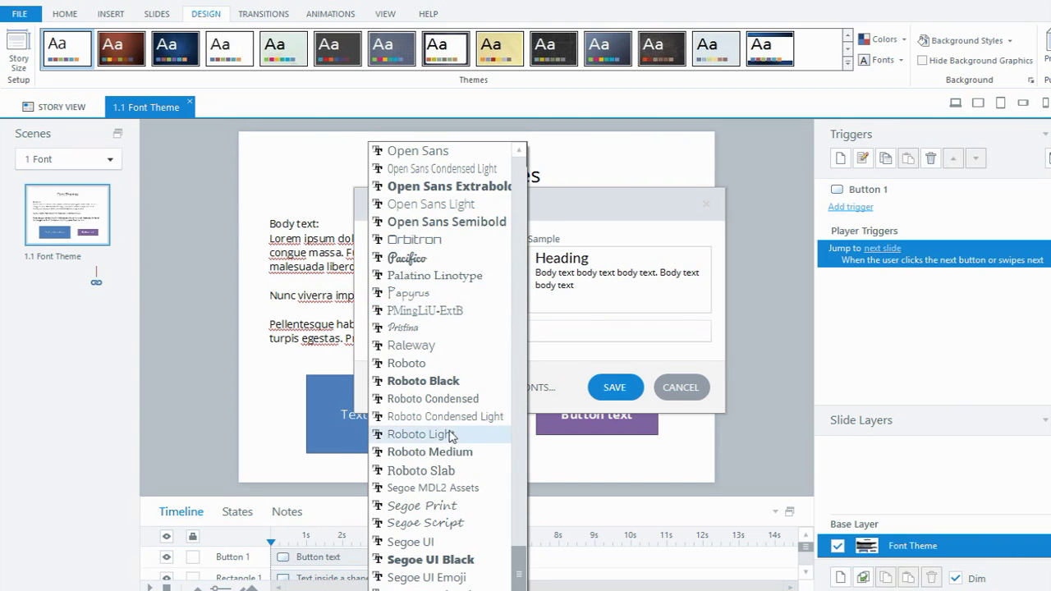
click(447, 473)
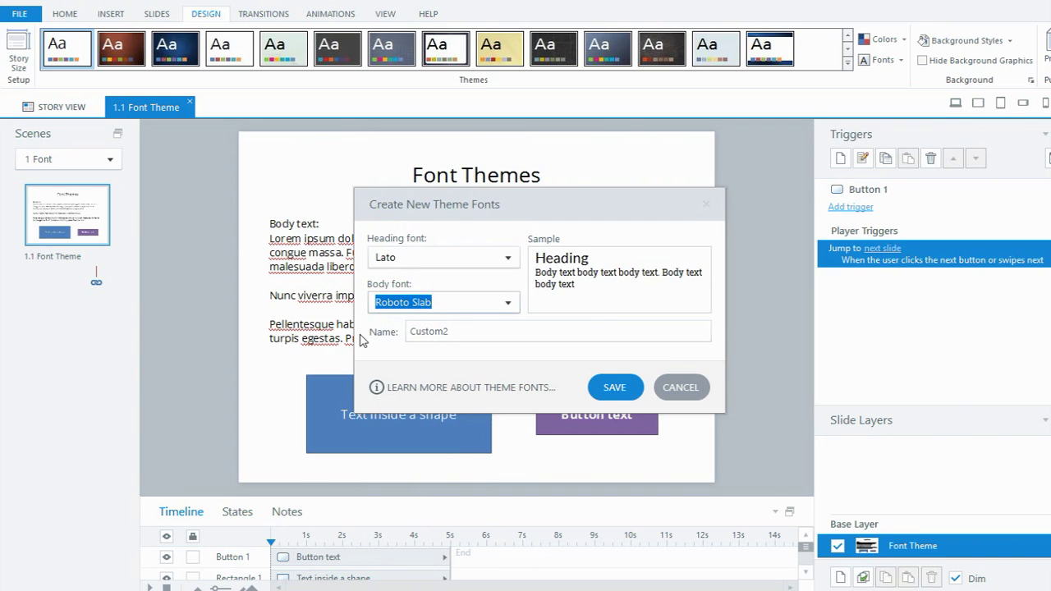
Name the new theme font set Tutorial and save it.
double_click(455, 333)
text(T)
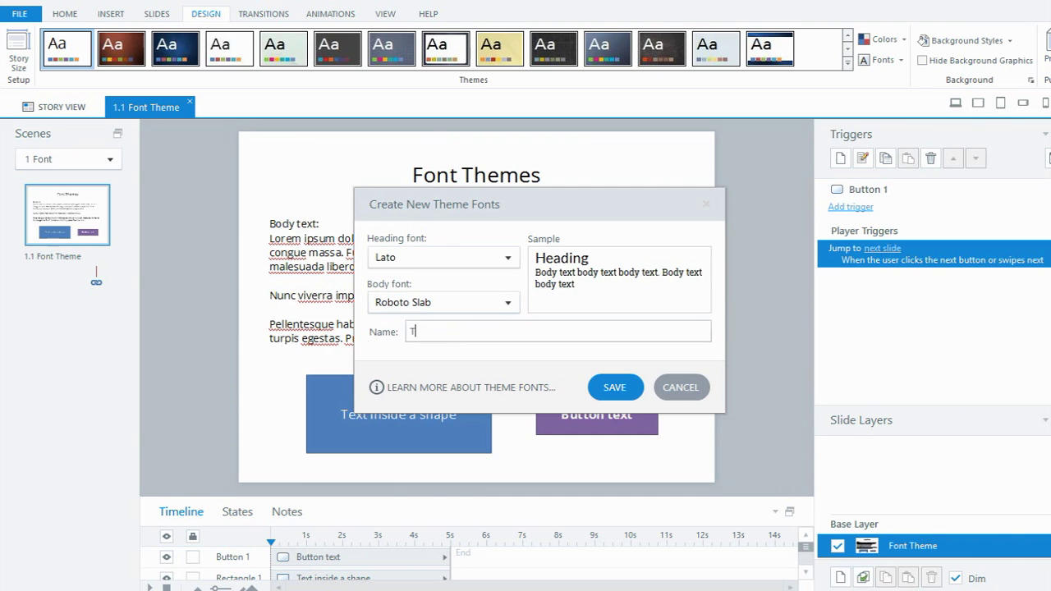
text(utorial)
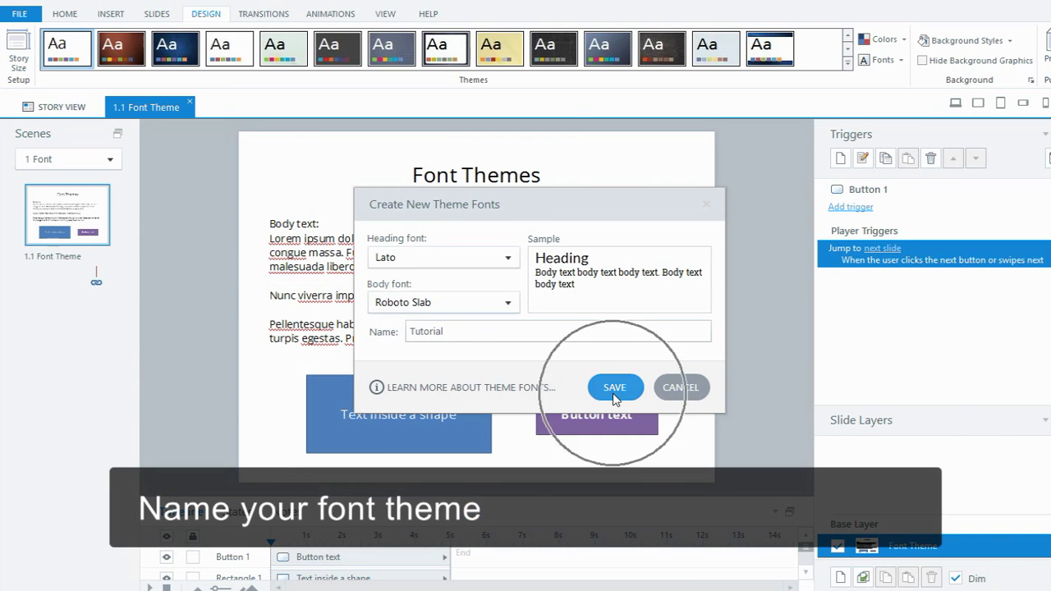
click(615, 389)
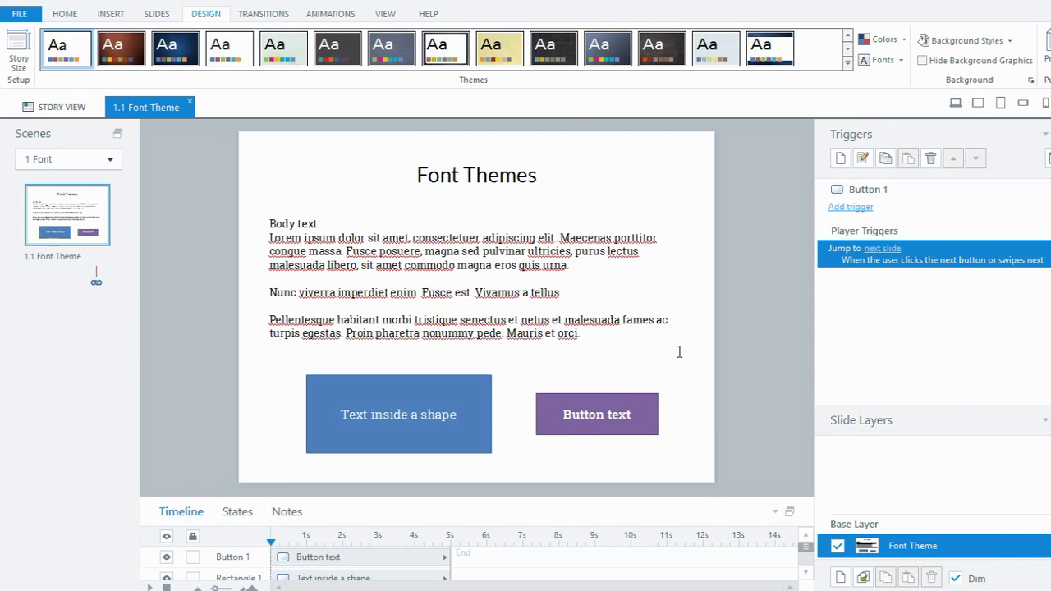
Check which font is used by the slide's title, body text, blue rectangle and purple button.
click(515, 181)
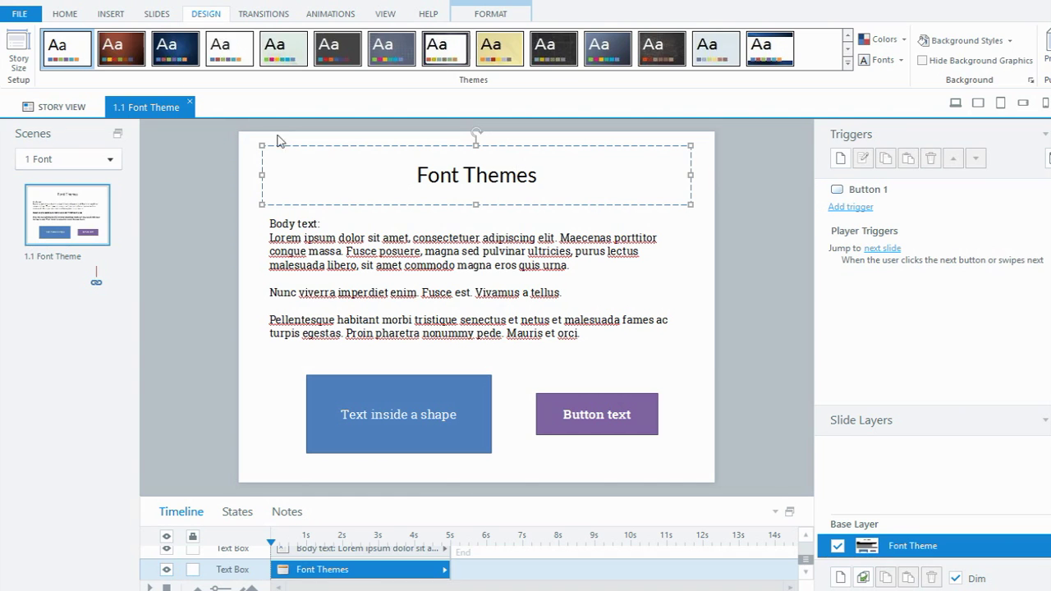
click(69, 15)
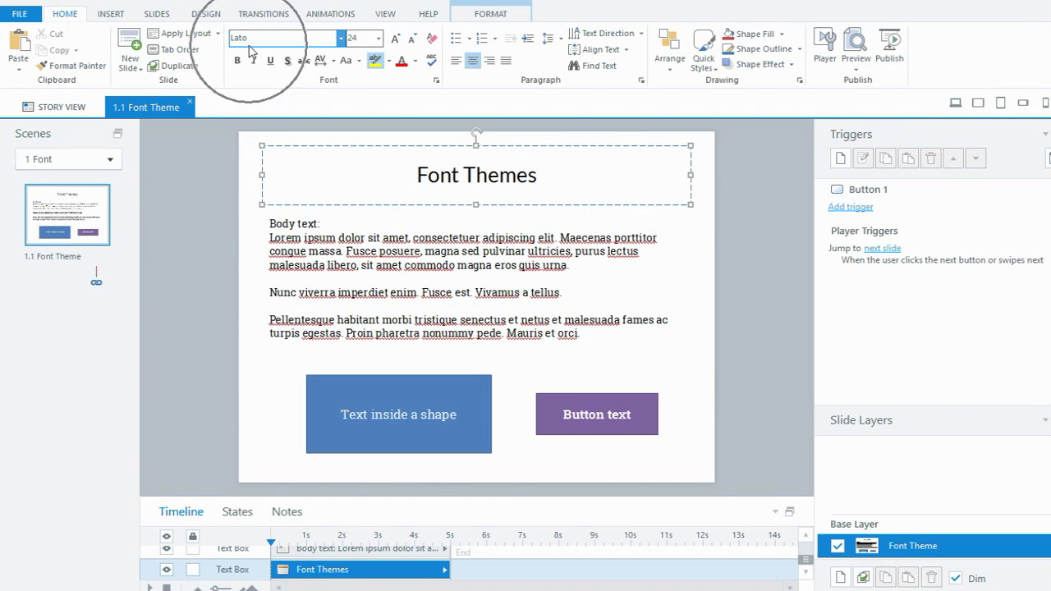
click(303, 245)
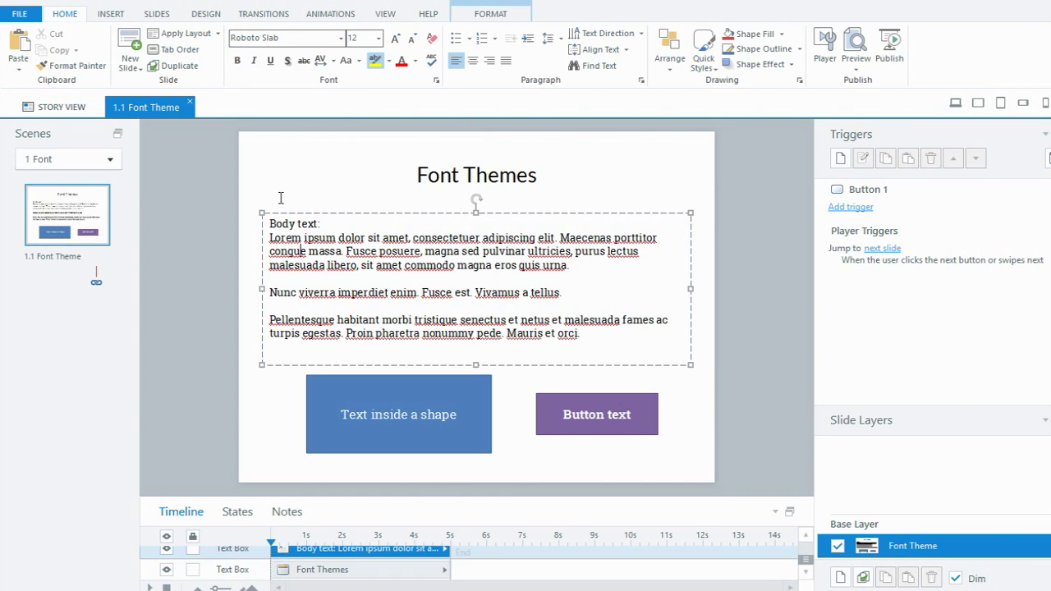
click(395, 415)
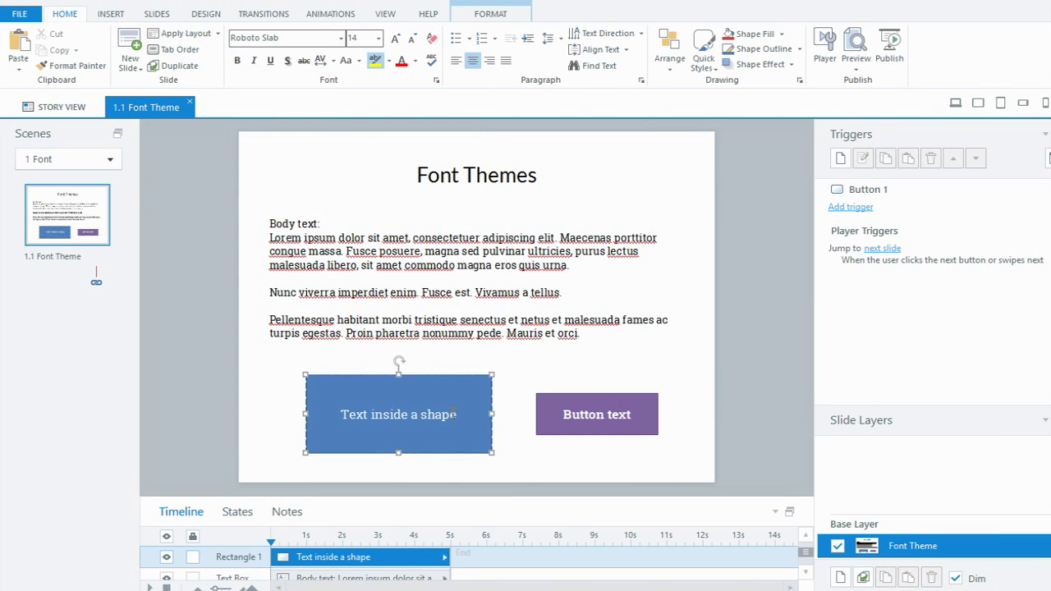
click(598, 414)
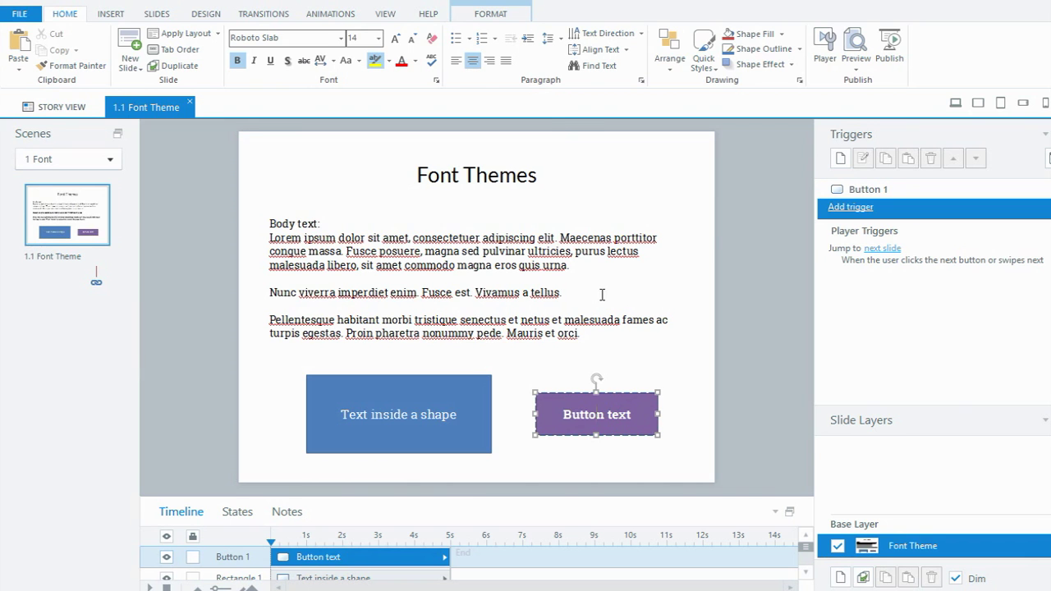
Edit the custom Tutorial theme fonts to use Tahoma as the body font and save the change.
click(206, 14)
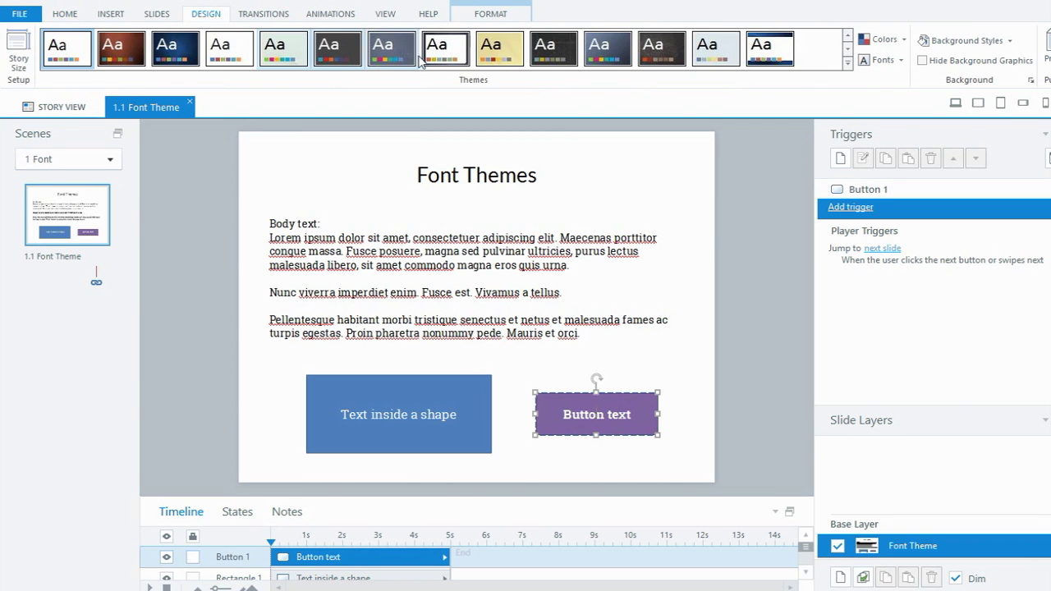
click(895, 61)
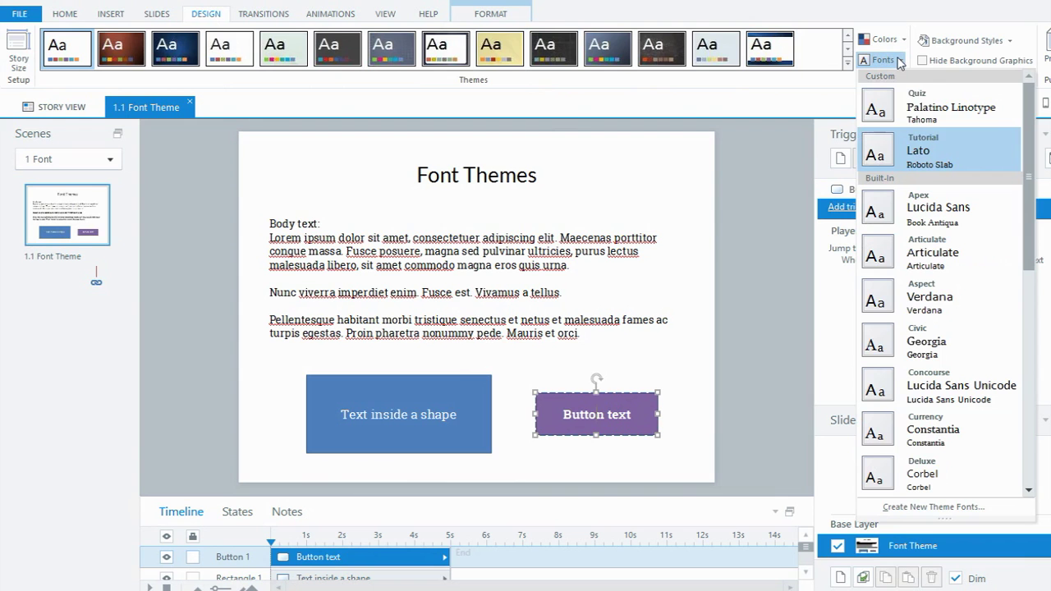
right_click(948, 149)
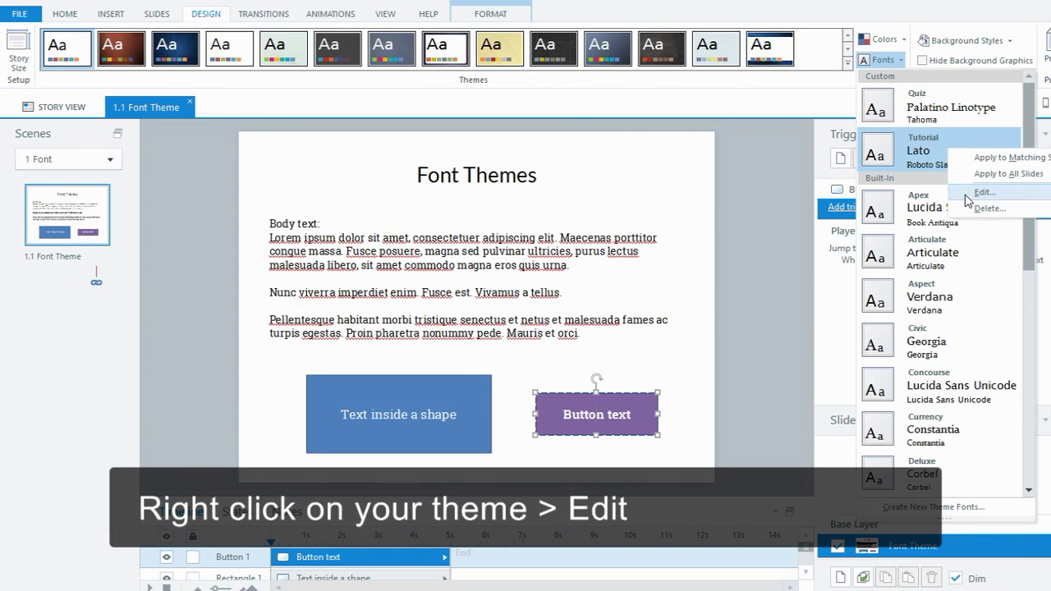
click(966, 197)
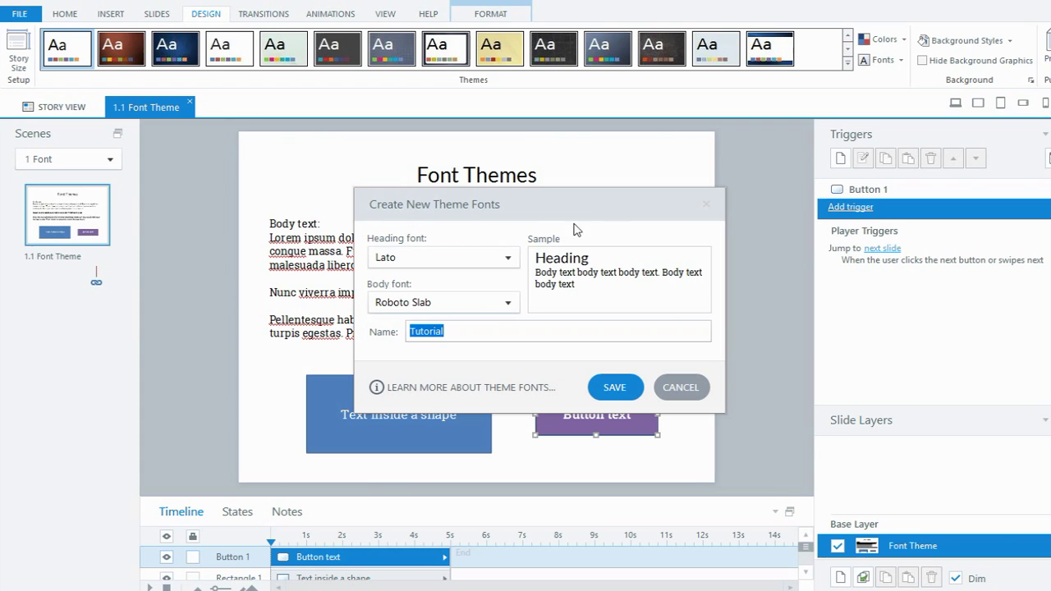
click(507, 301)
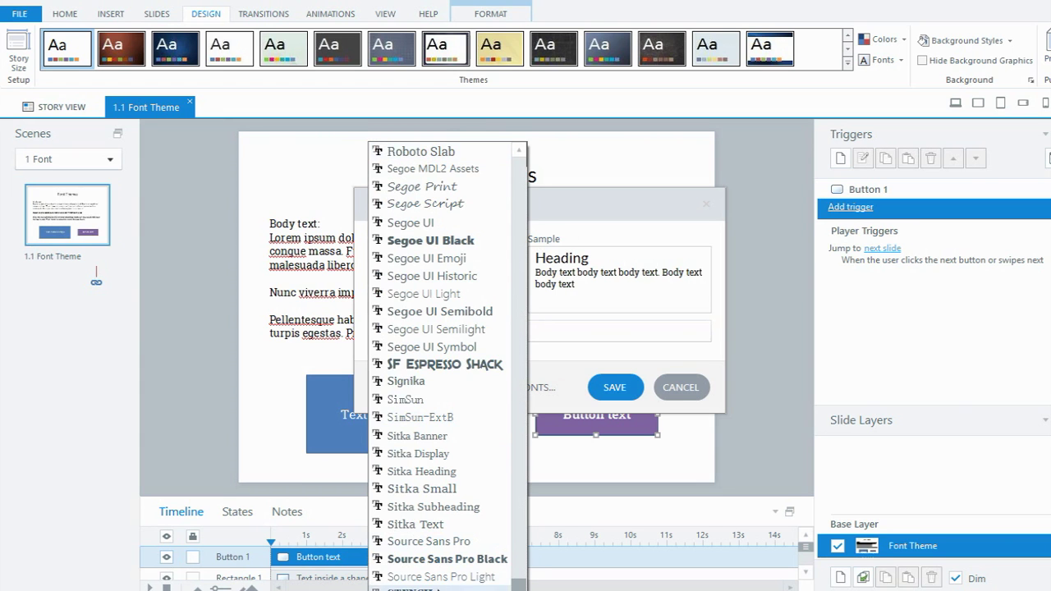
key(Return)
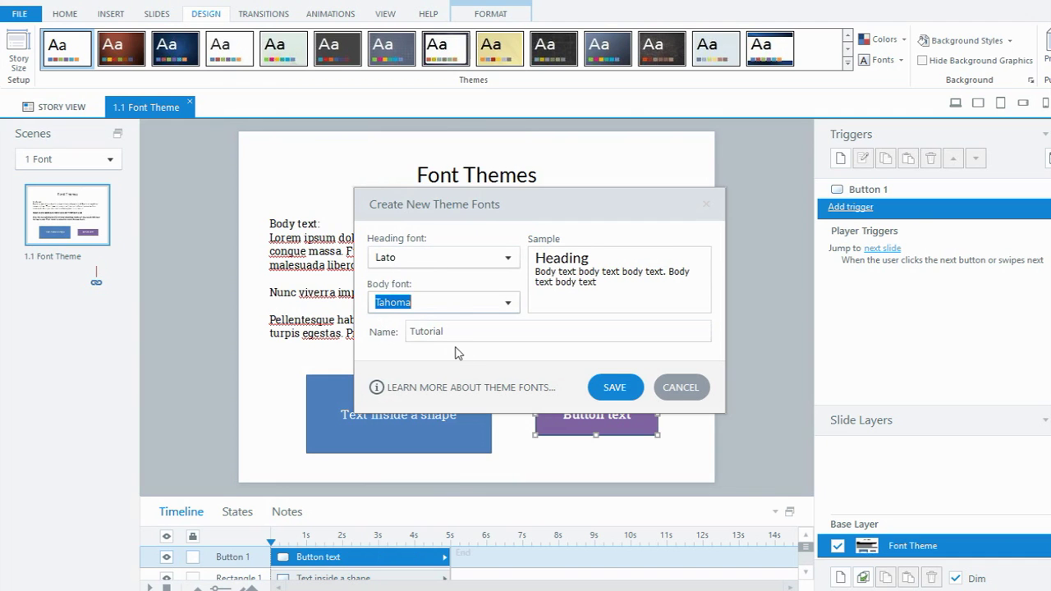
click(614, 388)
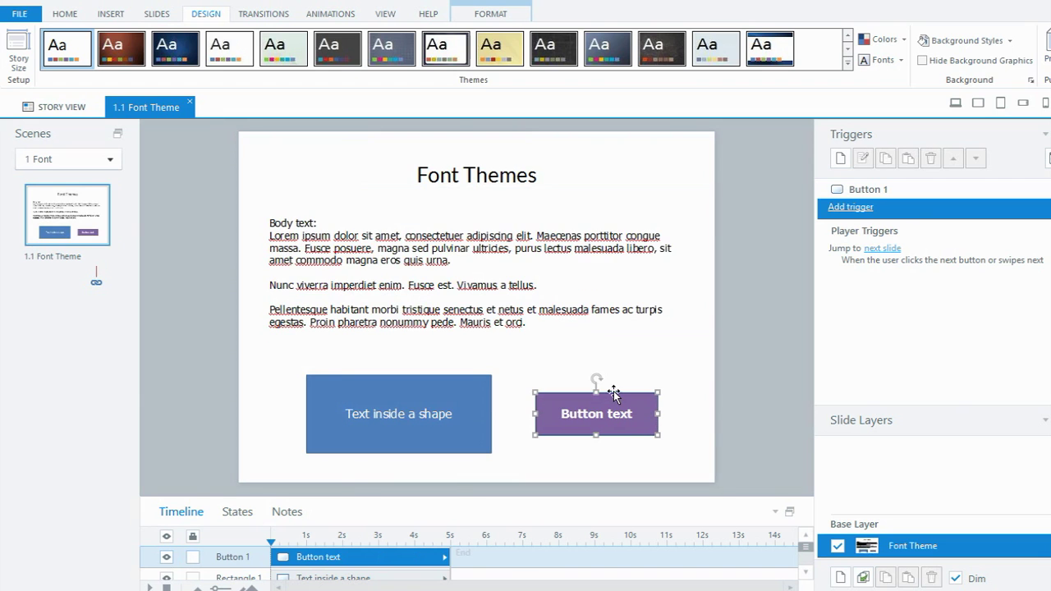